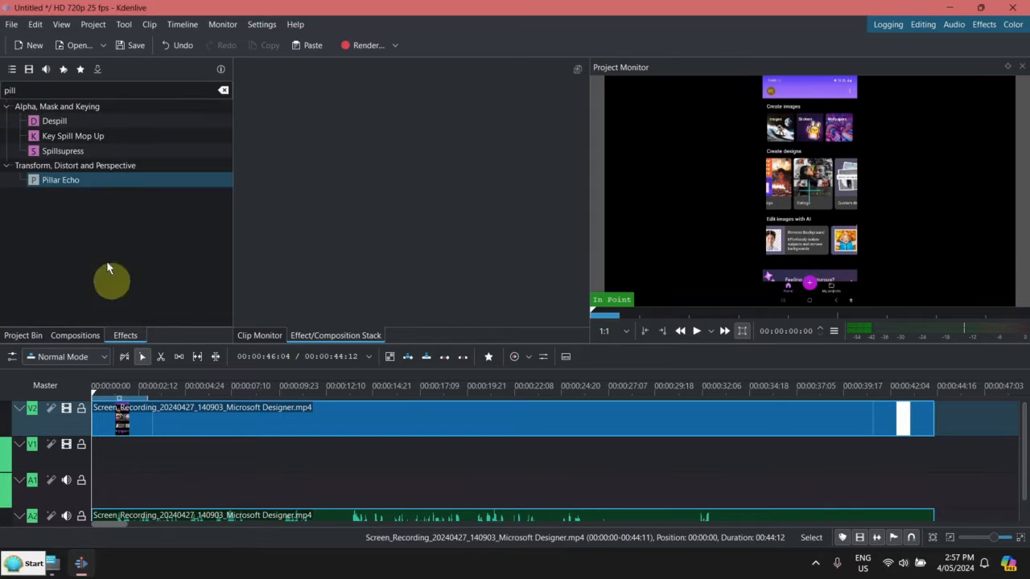
Apply the Pillar Echo effect to the recording clip on V2 and preview it at several points along the timeline.
{"action": "left_click_drag", "start_coordinate": [81, 183], "coordinate": [356, 426]}
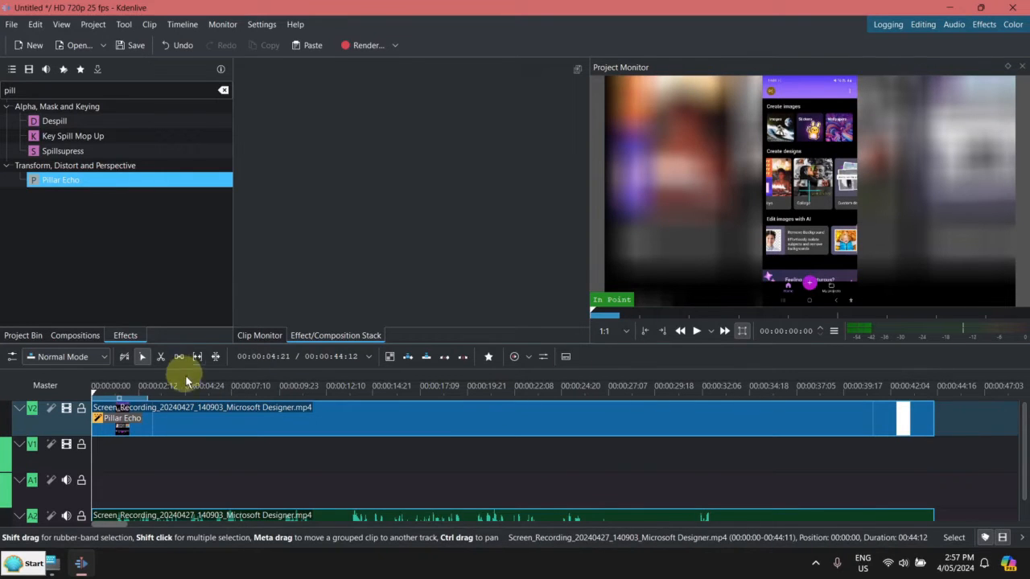
{"action": "left_click_drag", "start_coordinate": [214, 387], "coordinate": [298, 393]}
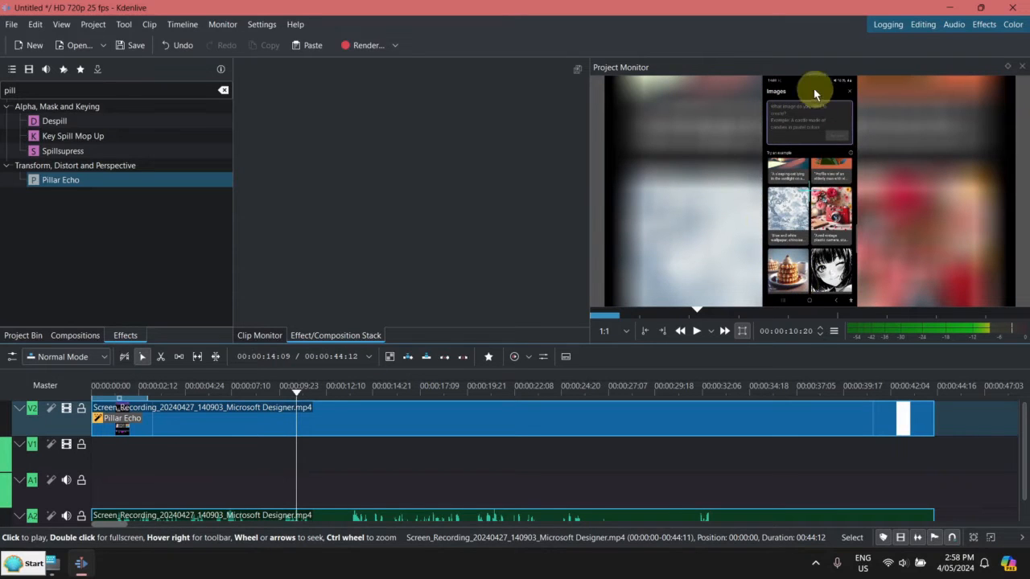
{"action": "left_click_drag", "start_coordinate": [335, 391], "coordinate": [441, 399]}
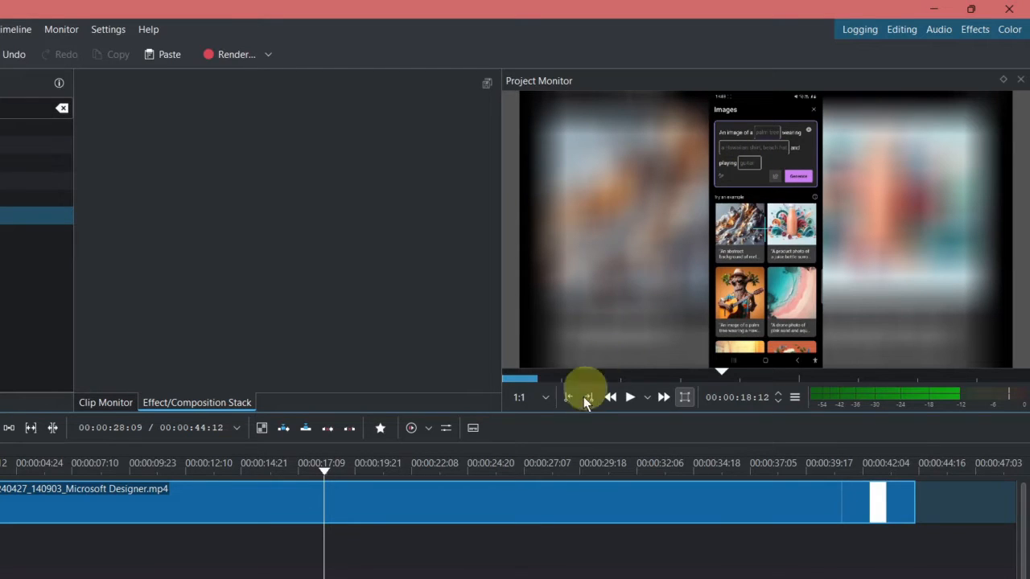
Add a Transform effect to the V2 clip and place it above Pillar Echo in the clip's effect stack.
{"action": "left_click", "coordinate": [388, 430]}
{"action": "left_click_drag", "start_coordinate": [433, 481], "coordinate": [320, 494]}
{"action": "left_click", "coordinate": [319, 495]}
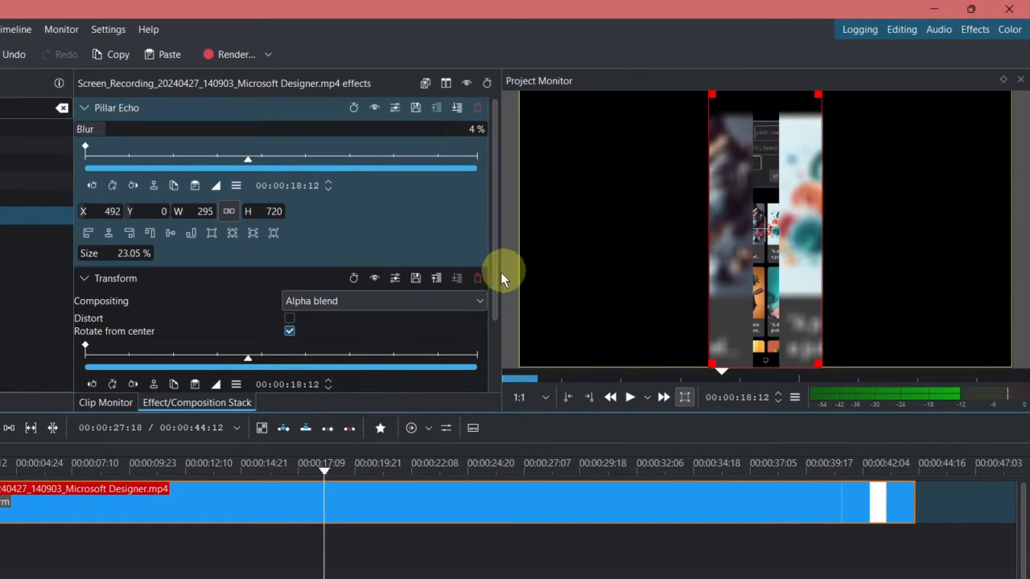
{"action": "left_click_drag", "start_coordinate": [499, 269], "coordinate": [500, 307]}
{"action": "left_click_drag", "start_coordinate": [235, 279], "coordinate": [297, 100]}
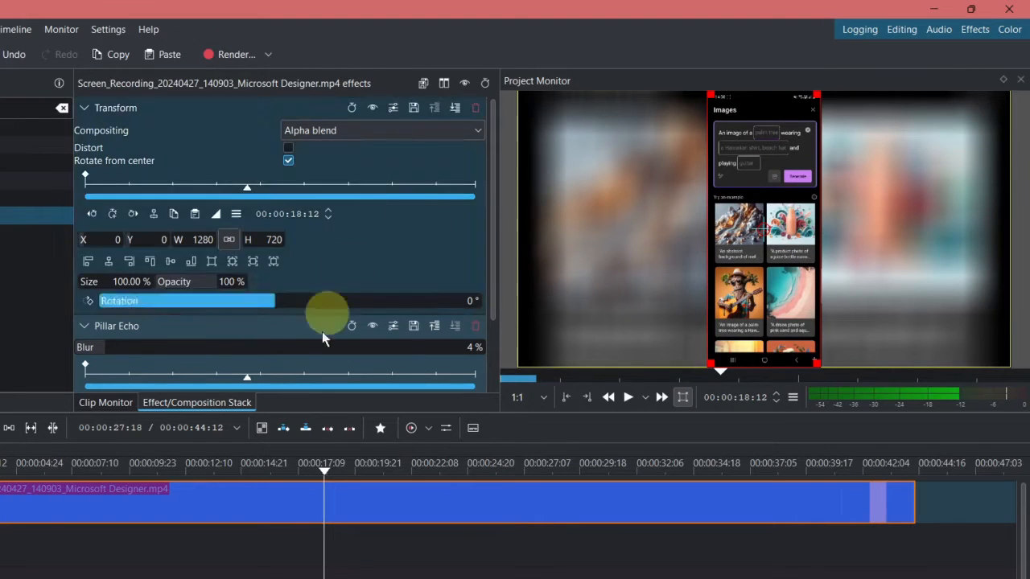
Add Transform keyframes to the V2 clip at 00:00:19:03 and 00:00:18:06.
{"action": "mouse_move", "coordinate": [324, 472]}
{"action": "left_mouse_down"}
{"action": "mouse_move", "coordinate": [341, 468]}
{"action": "mouse_move", "coordinate": [293, 461]}
{"action": "mouse_move", "coordinate": [339, 466]}
{"action": "left_mouse_up"}
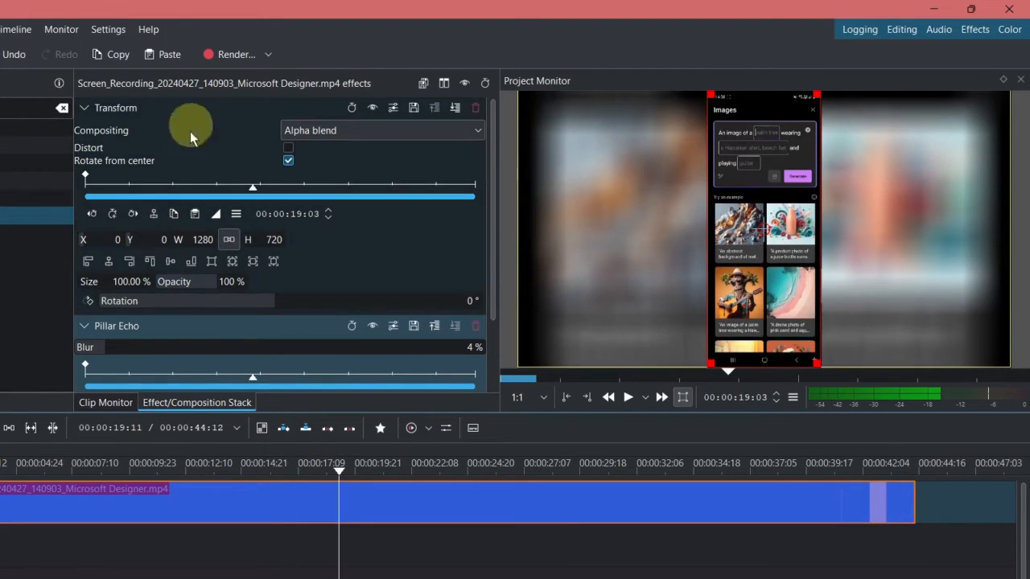
{"action": "left_click", "coordinate": [117, 214]}
{"action": "left_click_drag", "start_coordinate": [253, 191], "coordinate": [246, 188]}
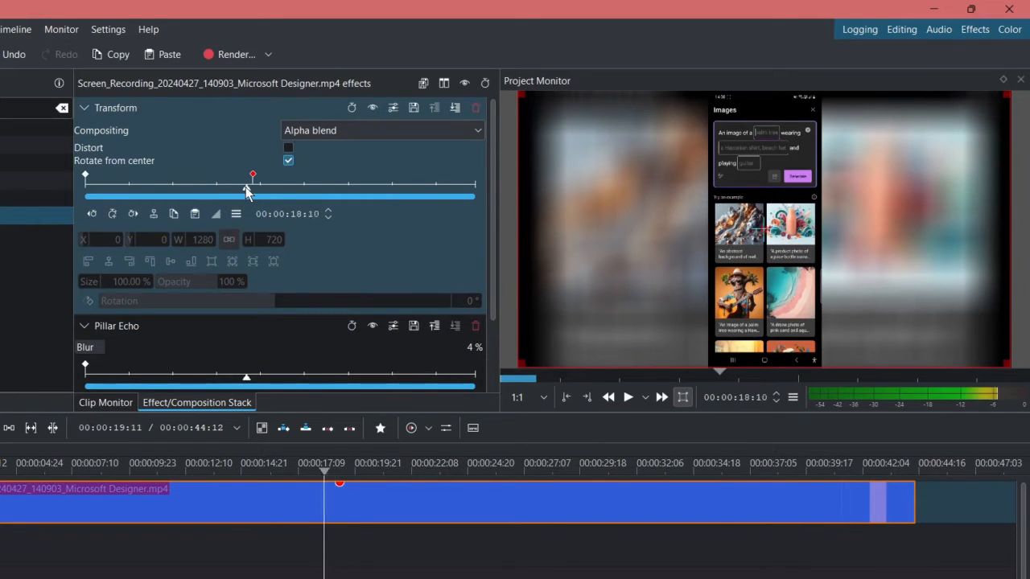
{"action": "left_click", "coordinate": [114, 214]}
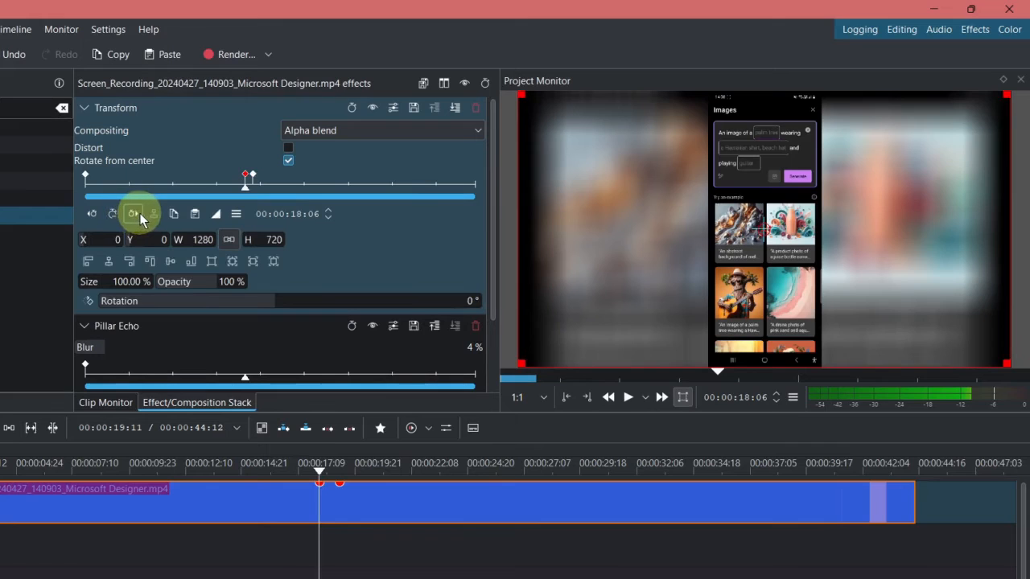
At the 00:00:19:03 keyframe, set the size to 150% and Y to 0, and disable the V2 clip's Pillar Echo effect.
{"action": "left_click", "coordinate": [133, 214]}
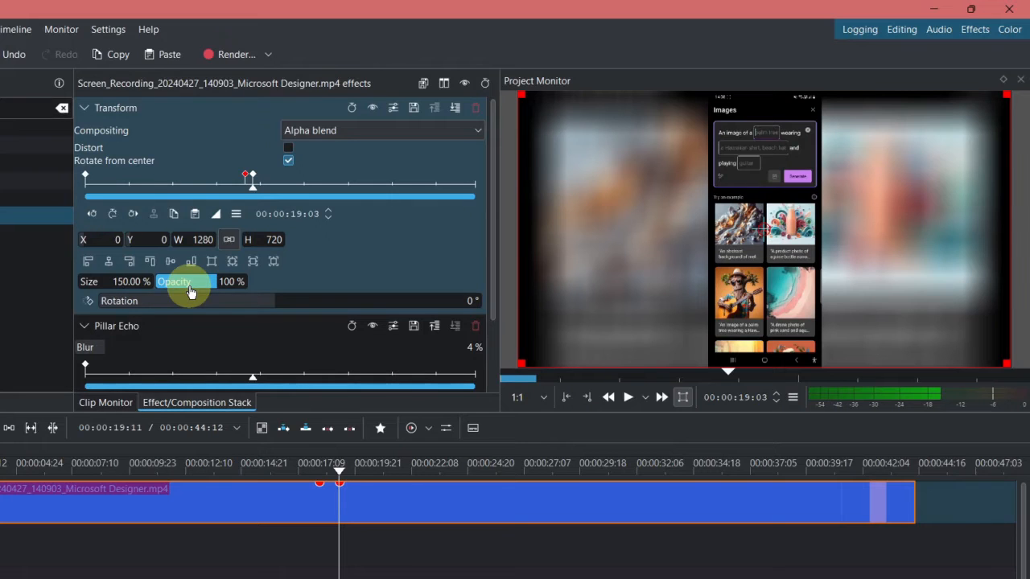
{"action": "key", "text": "Return"}
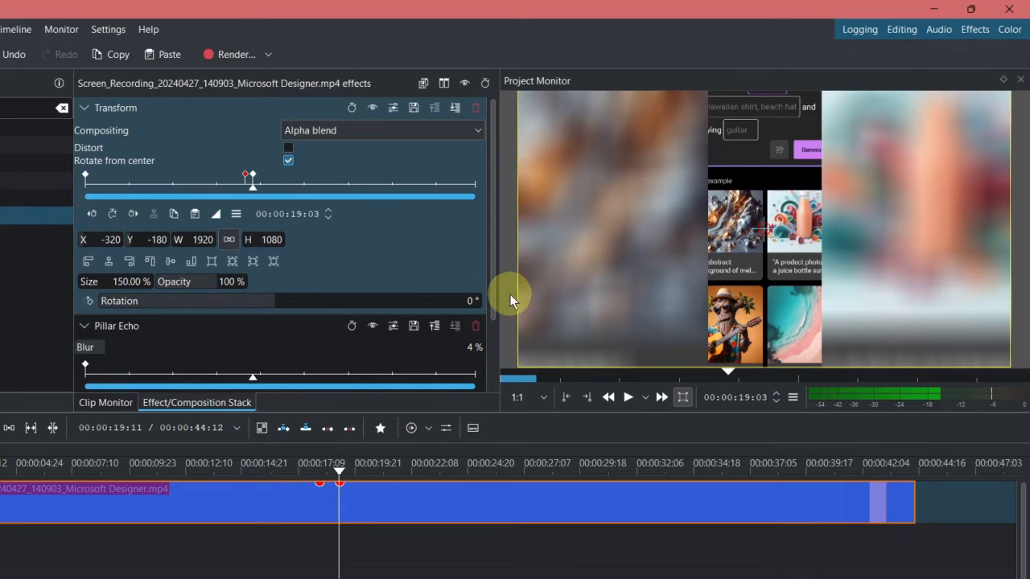
{"action": "left_click", "coordinate": [373, 326]}
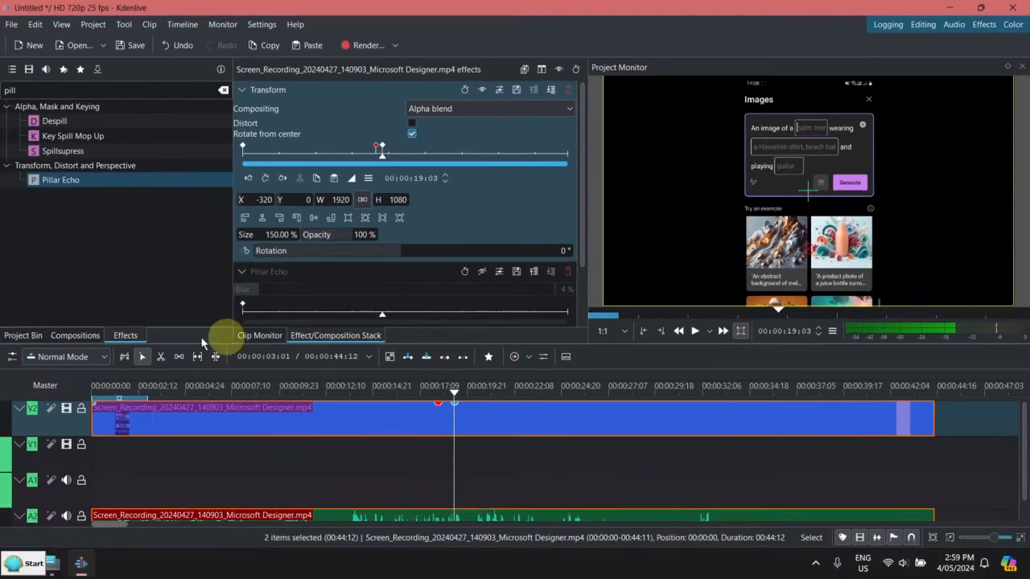
Place a video-only copy of the screen recording on track V1 at the start of the timeline.
{"action": "left_click", "coordinate": [22, 334]}
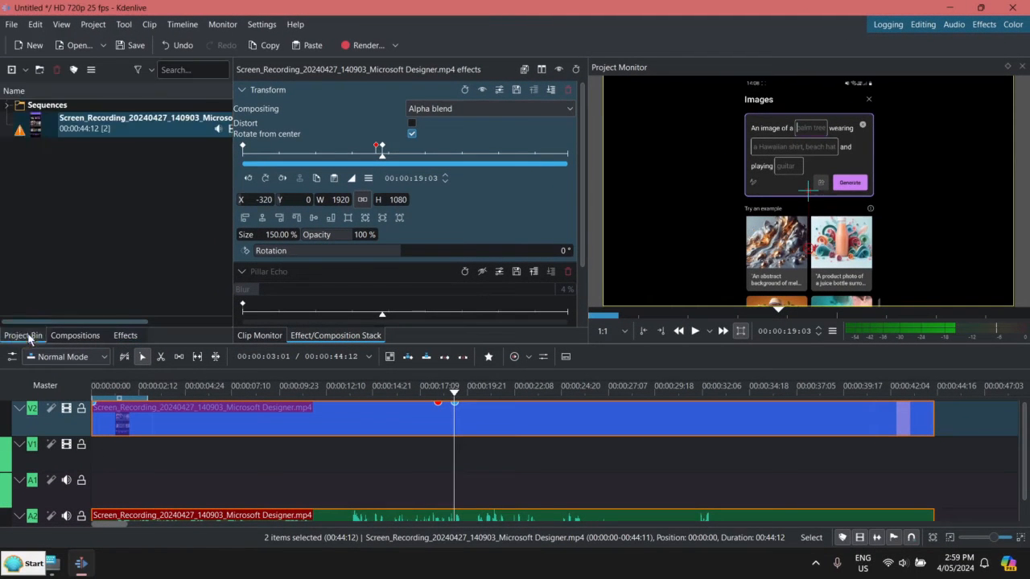
{"action": "left_click", "coordinate": [52, 129]}
{"action": "mouse_move", "coordinate": [248, 283]}
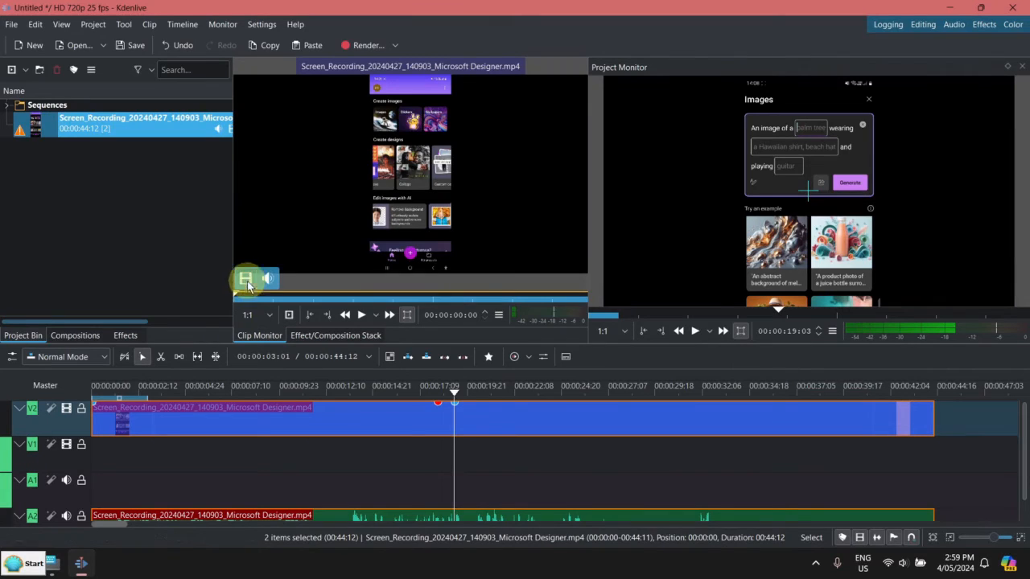
{"action": "left_click_drag", "start_coordinate": [248, 275], "coordinate": [92, 451]}
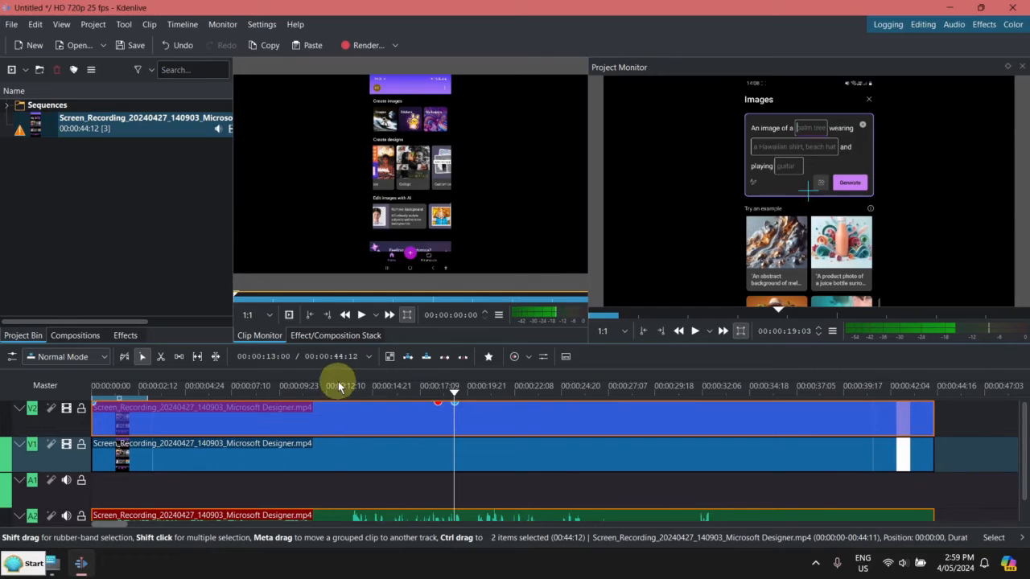
Apply Pillar Echo to the V1 clip and preview the zoom over the blurred background around the Transform keyframes.
{"action": "left_click", "coordinate": [121, 335]}
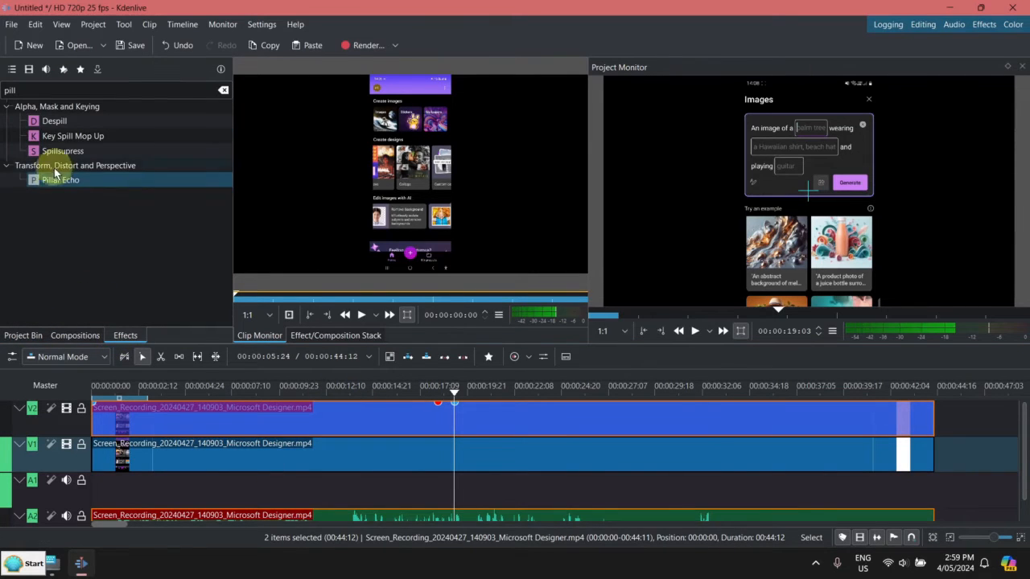
{"action": "left_click_drag", "start_coordinate": [80, 180], "coordinate": [312, 453]}
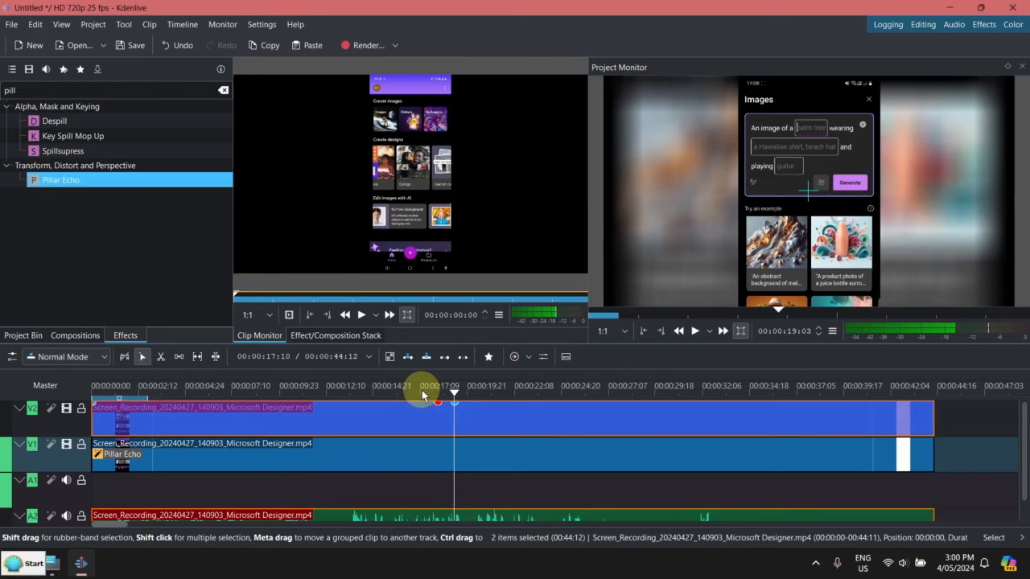
{"action": "left_click_drag", "start_coordinate": [422, 391], "coordinate": [462, 390]}
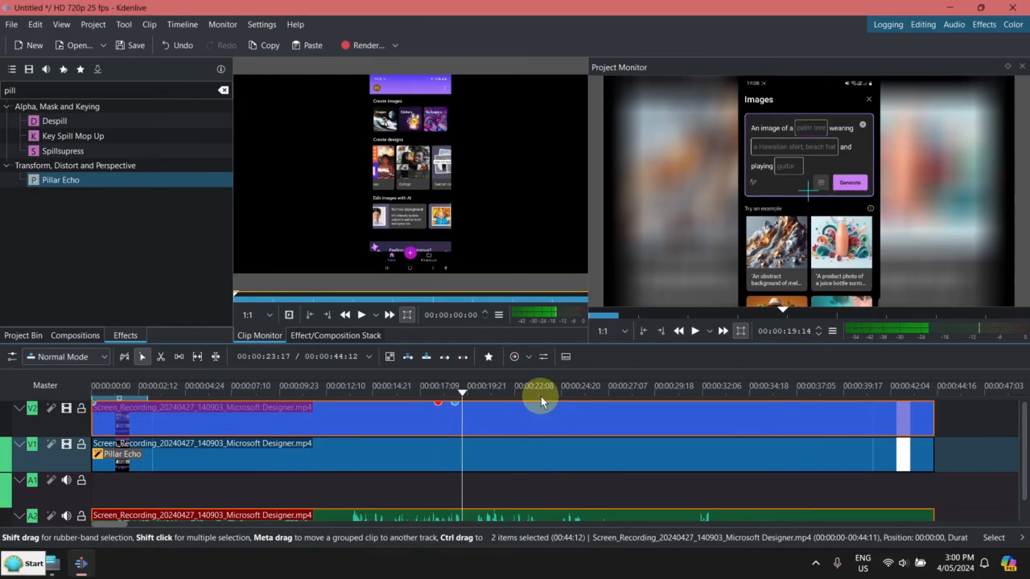
{"action": "left_click_drag", "start_coordinate": [466, 393], "coordinate": [427, 412]}
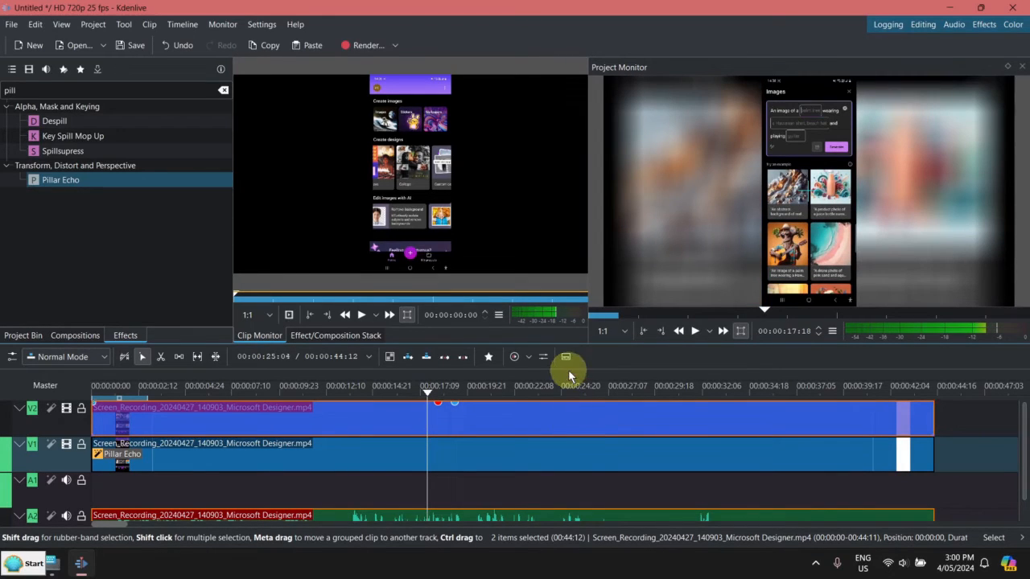
Group the V2 clip and its audio together with the V1 background clip.
{"action": "left_click_drag", "start_coordinate": [570, 416], "coordinate": [605, 419]}
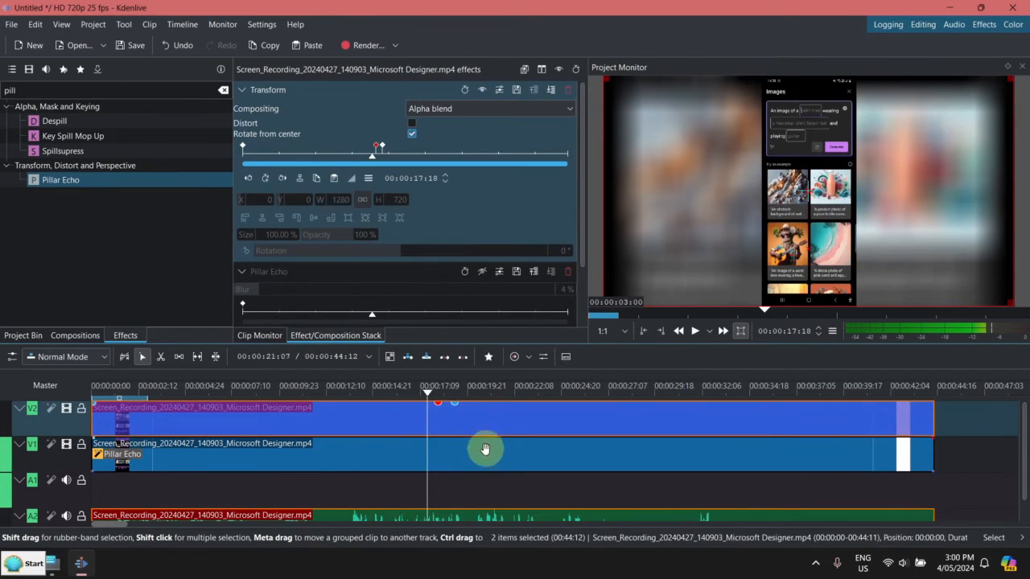
{"action": "left_click", "coordinate": [488, 448]}
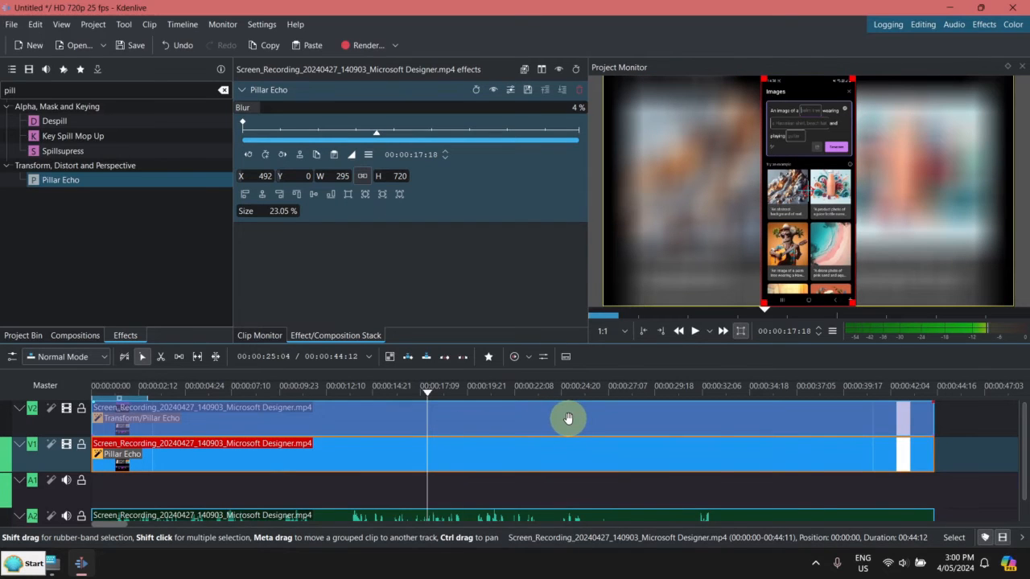
{"action": "left_click", "coordinate": [568, 418]}
{"action": "left_click", "coordinate": [580, 450], "text": "shift"}
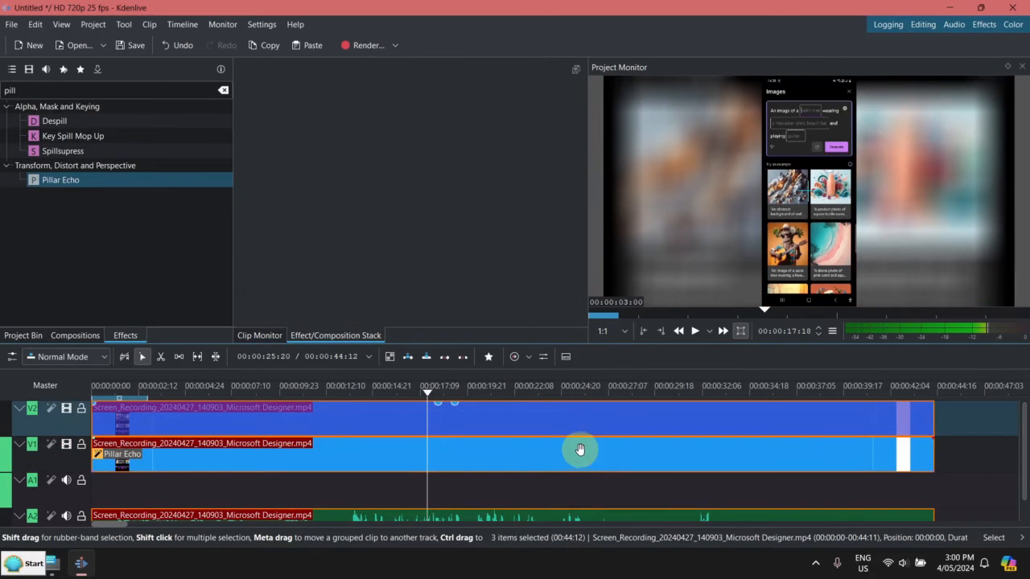
{"action": "right_click", "coordinate": [591, 427]}
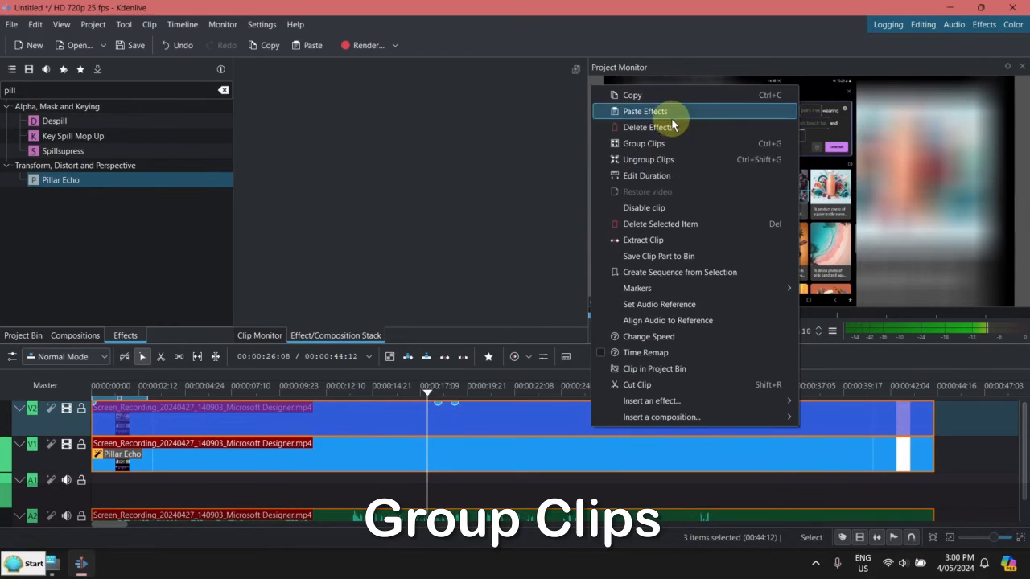
{"action": "left_click", "coordinate": [683, 143]}
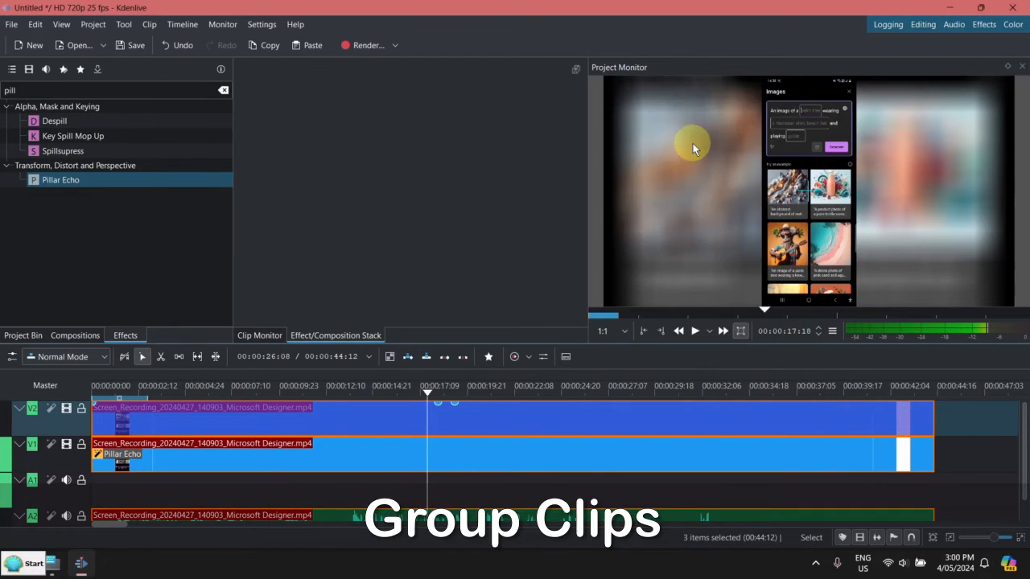
{"action": "left_click_drag", "start_coordinate": [683, 422], "coordinate": [517, 449]}
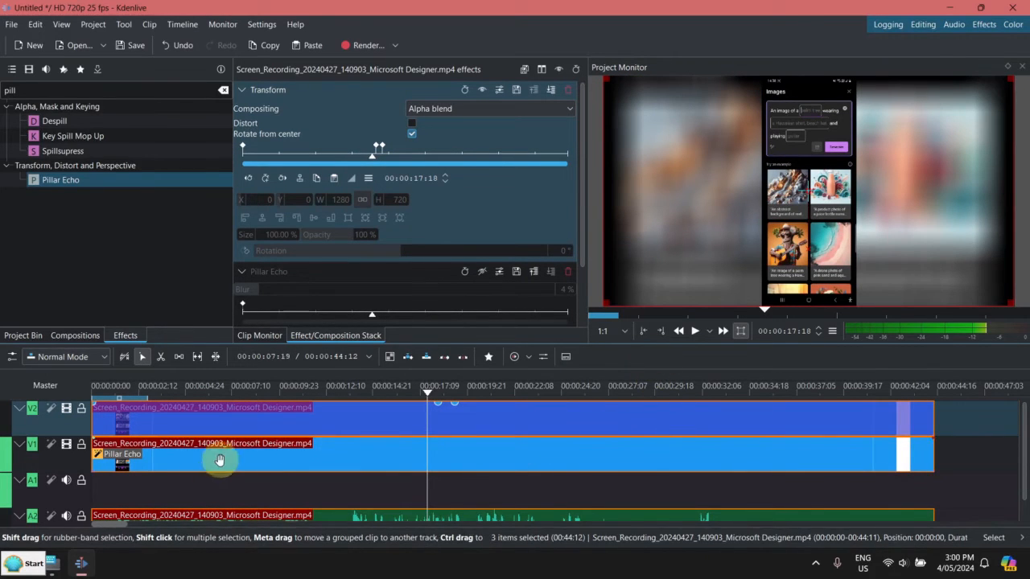
Collapse audio track A1 and cut the grouped clips at 00:00:27:16.
{"action": "left_click", "coordinate": [19, 483]}
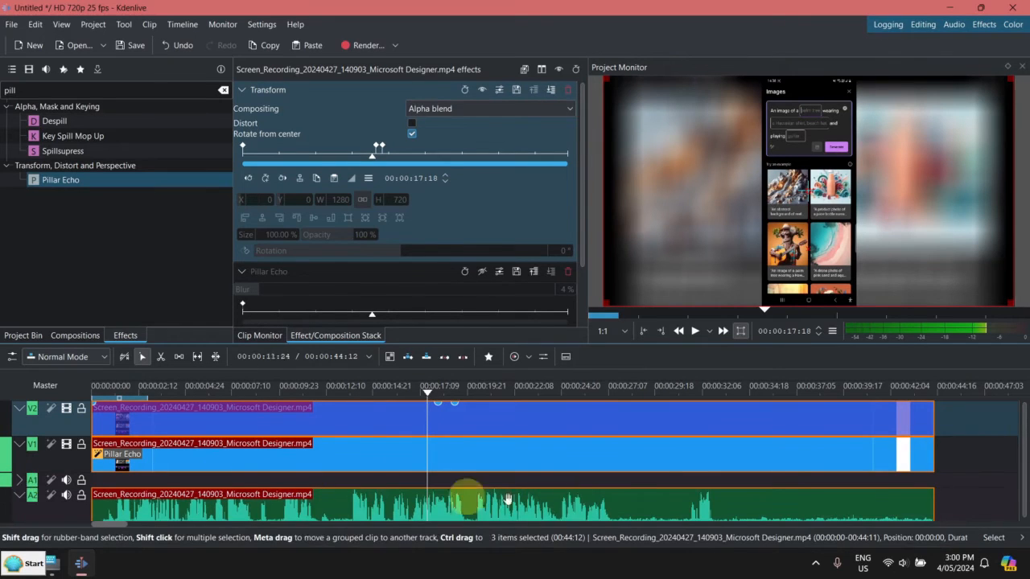
{"action": "key", "text": "x"}
{"action": "left_click", "coordinate": [615, 417]}
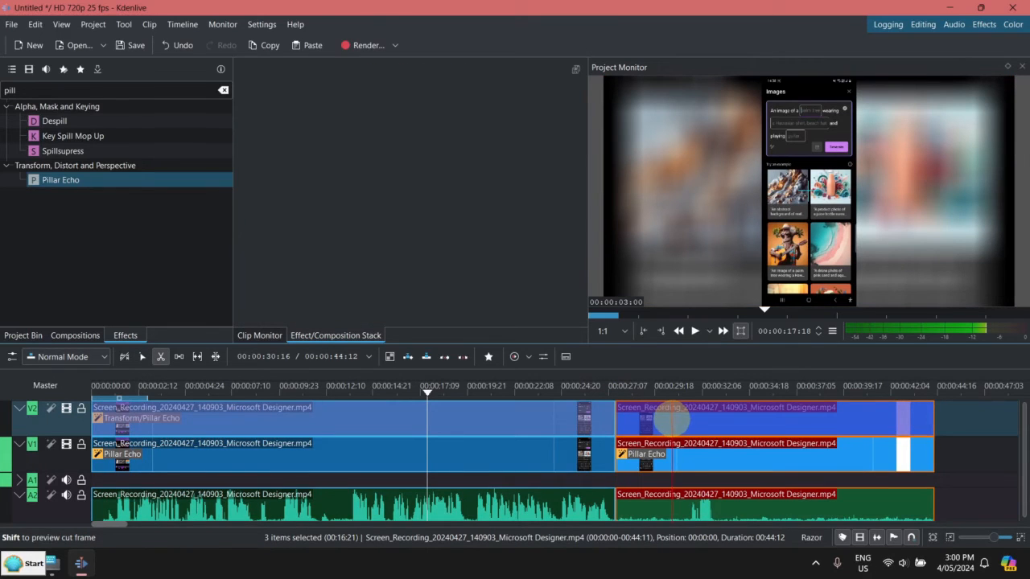
Trim the second grouped segment to the source range 30:15–35:05 and place it directly after the first segment at 00:00:27:16.
{"action": "key", "text": "s"}
{"action": "left_click", "coordinate": [621, 413]}
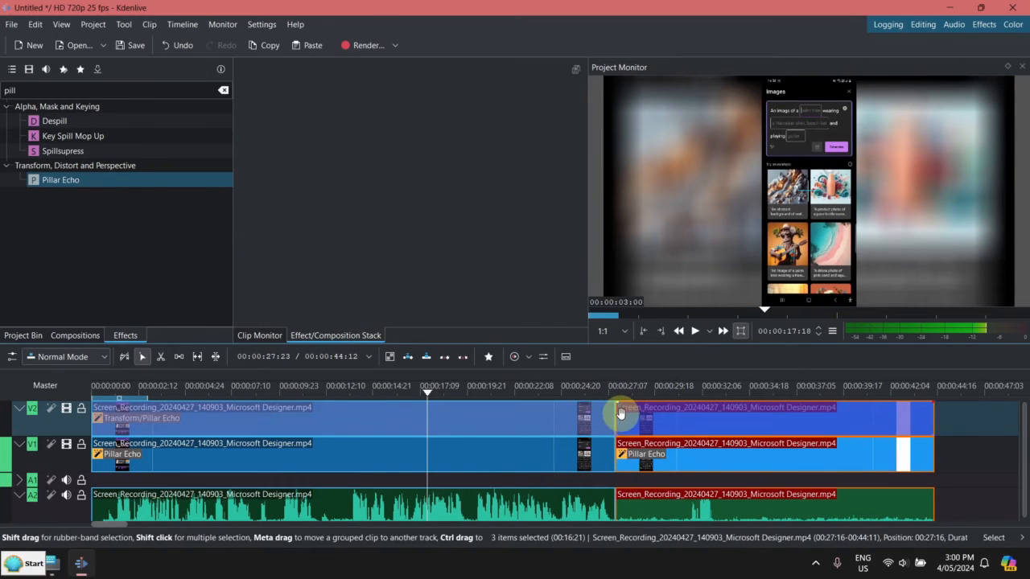
{"action": "left_click_drag", "start_coordinate": [618, 415], "coordinate": [678, 433]}
{"action": "left_click_drag", "start_coordinate": [925, 421], "coordinate": [691, 431]}
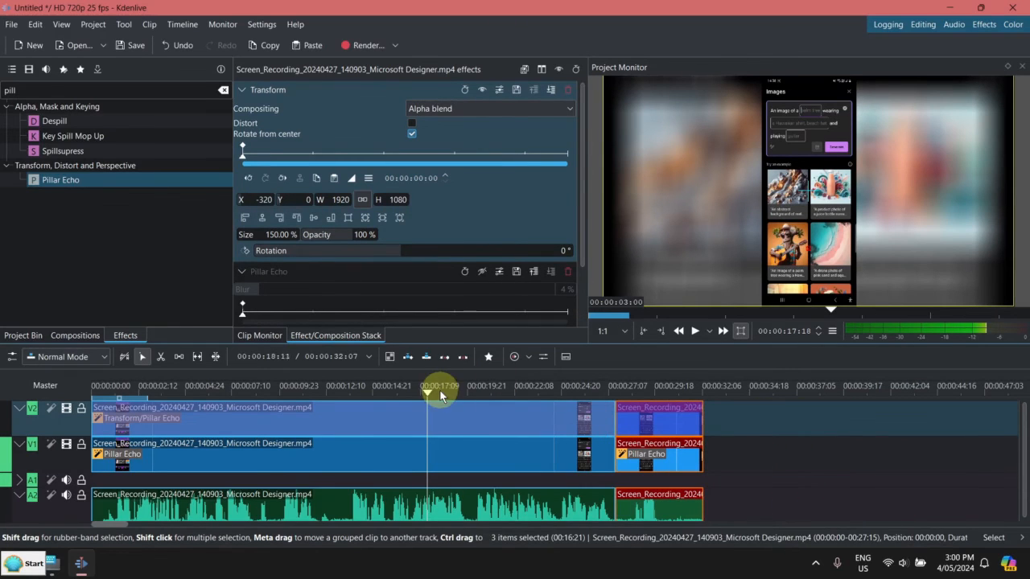
Play the timeline from about 00:00:15:01 to check the zoom transition over the blurred background.
{"action": "left_click", "coordinate": [414, 402]}
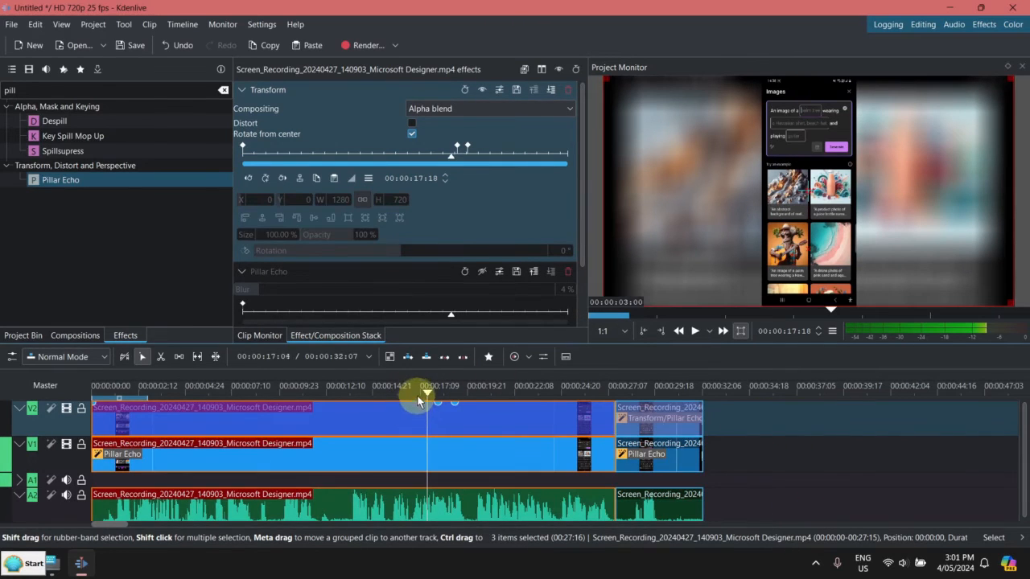
{"action": "left_click", "coordinate": [377, 391]}
{"action": "key", "text": "space"}
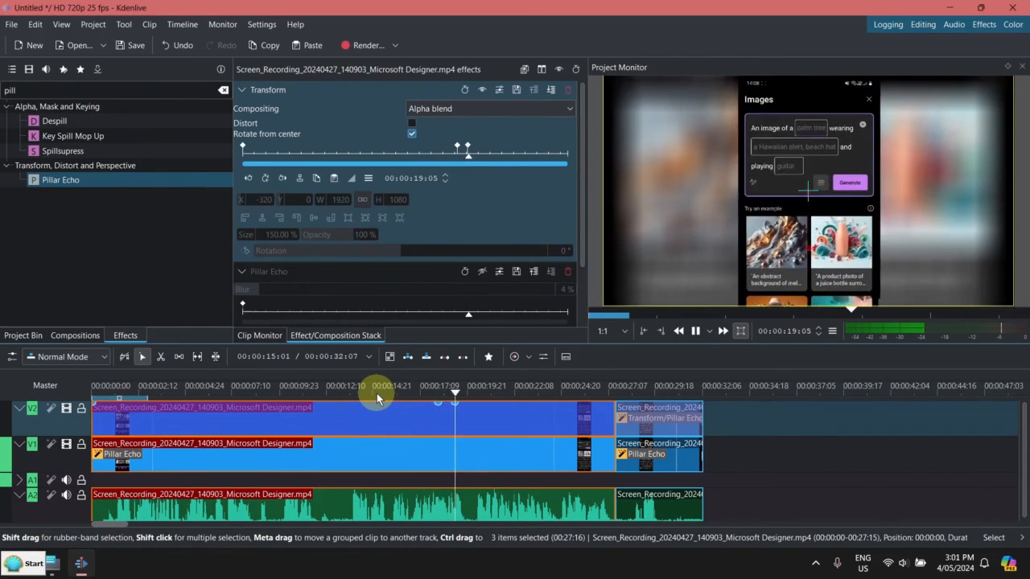
{"action": "key", "text": "space"}
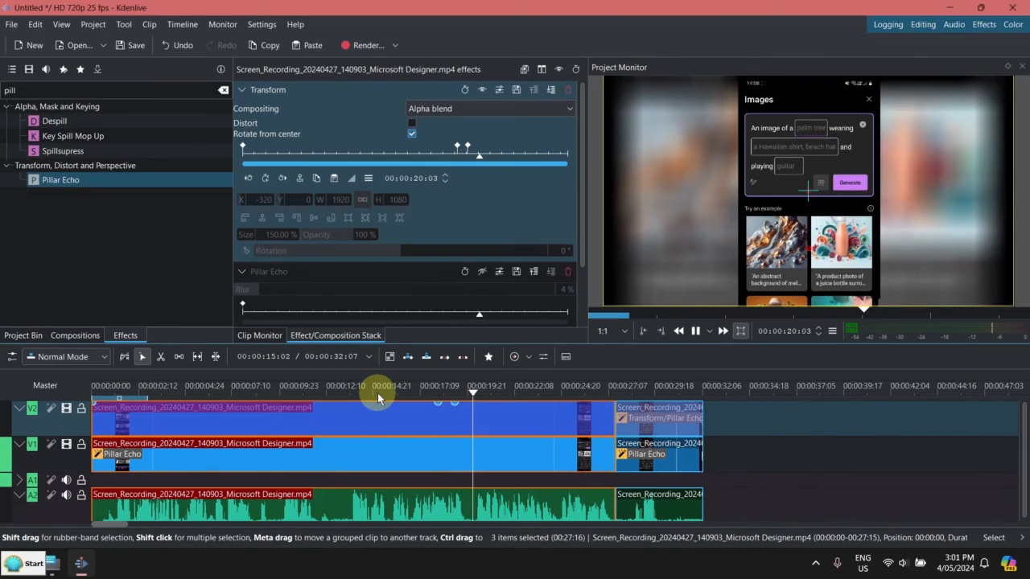
{"action": "key", "text": "space"}
{"action": "key", "text": "space"}
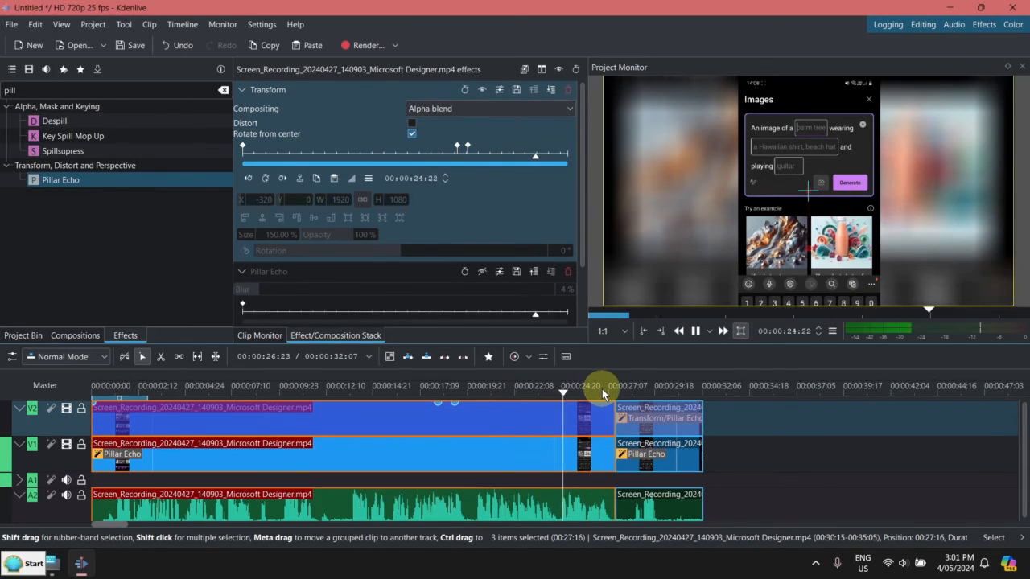
{"action": "key", "text": "space"}
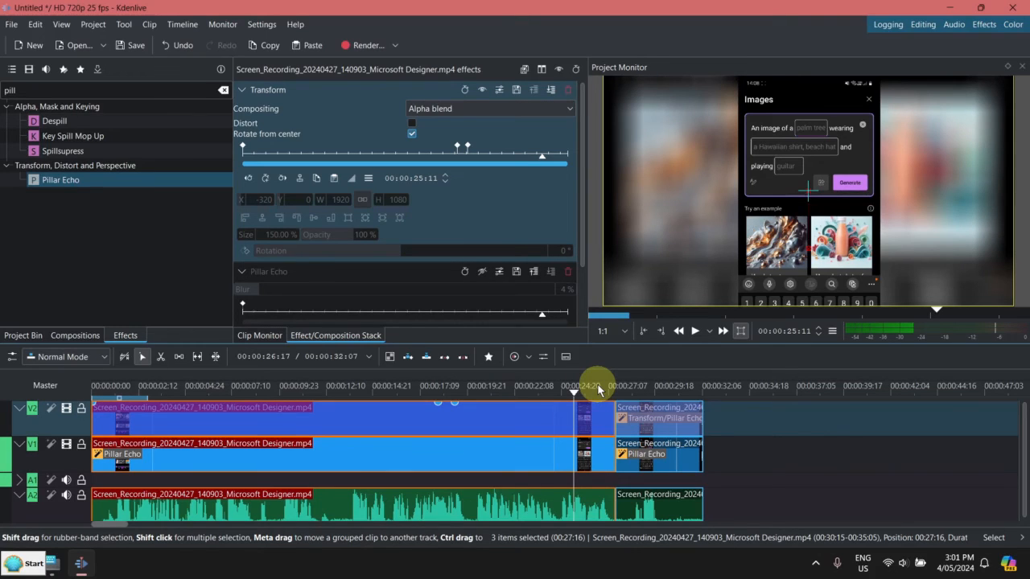
Review the first V2 clip's Transform and Pillar Echo settings and minimize the editor window.
{"action": "left_click", "coordinate": [592, 408]}
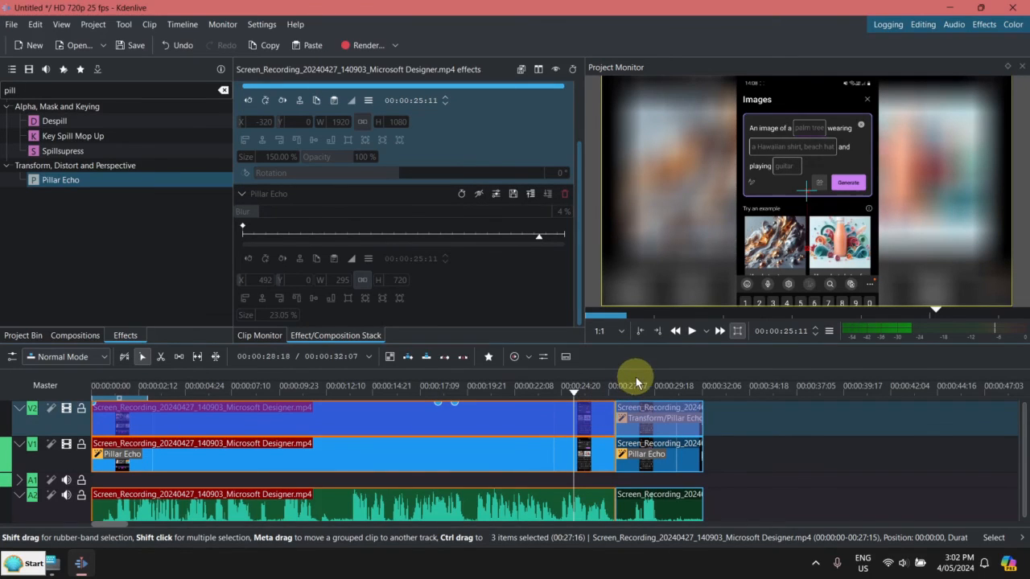
{"action": "left_click", "coordinate": [947, 9]}
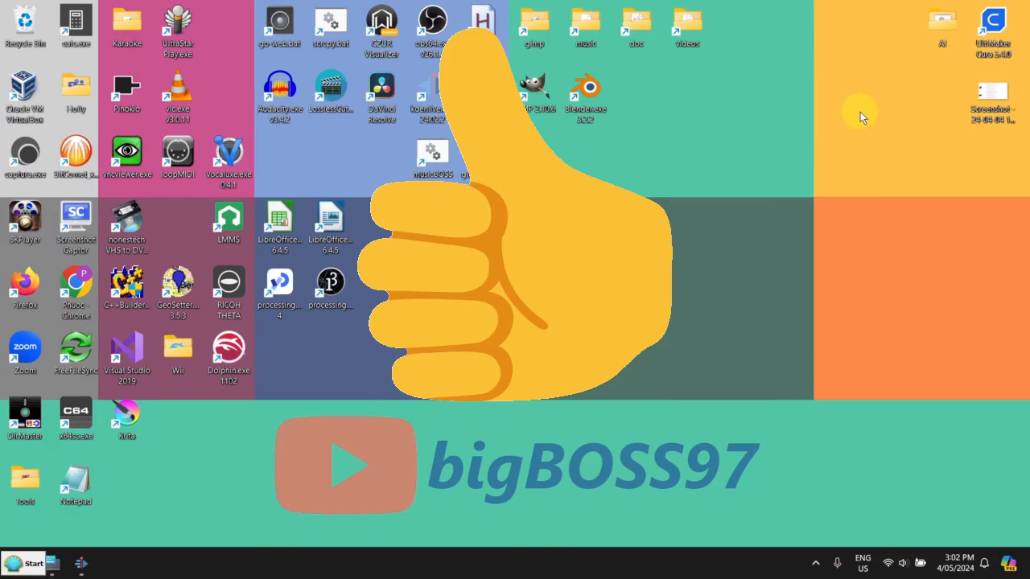